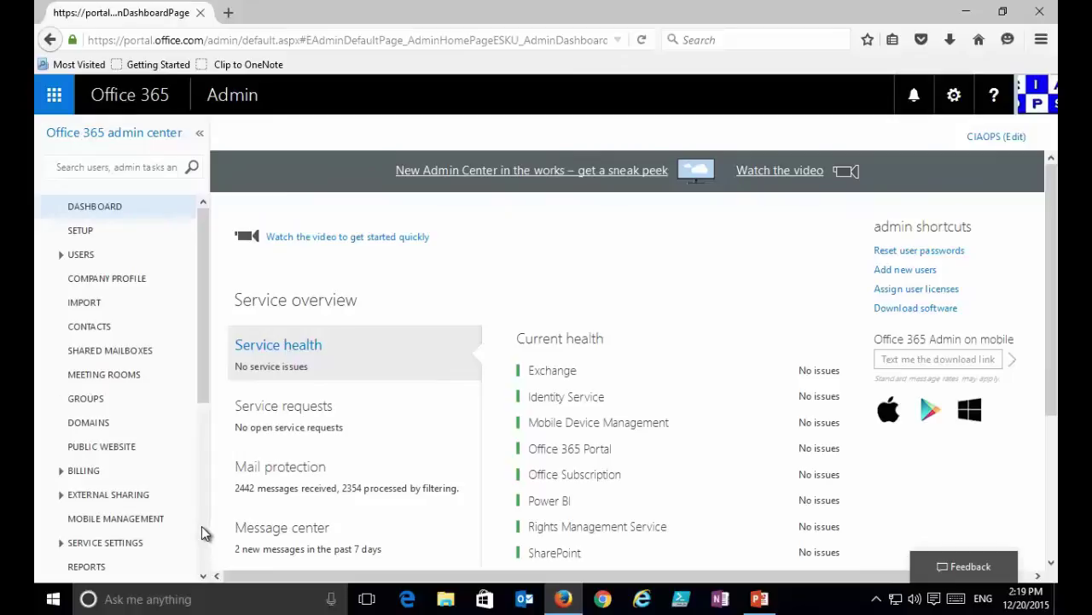
# Open the SharePoint admin center from the ADMIN section of the navigation.
pyautogui.scroll(-5, 205, 533)
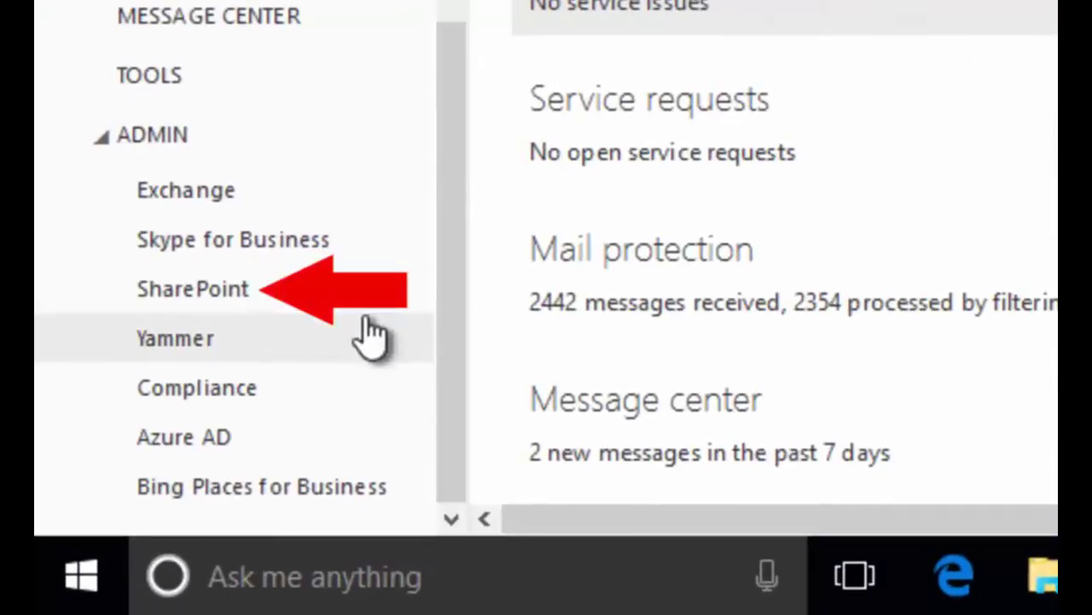
pyautogui.click(272, 308)
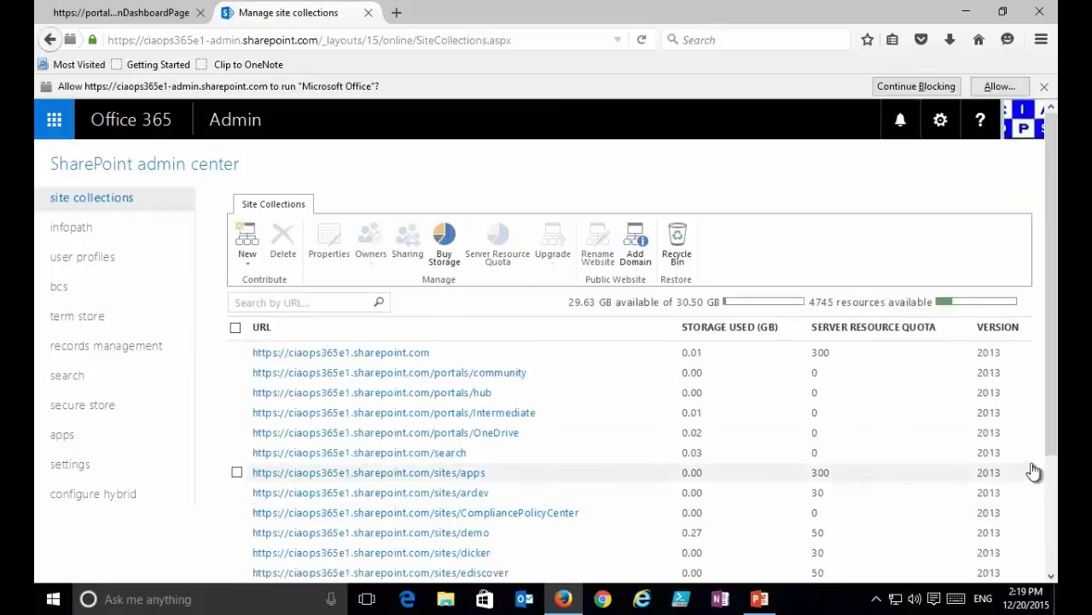
# View and close the properties of the root and Community site collections.
pyautogui.moveTo(1048, 451); pyautogui.dragTo(1049, 565)
pyautogui.scroll(3, 1048, 554)
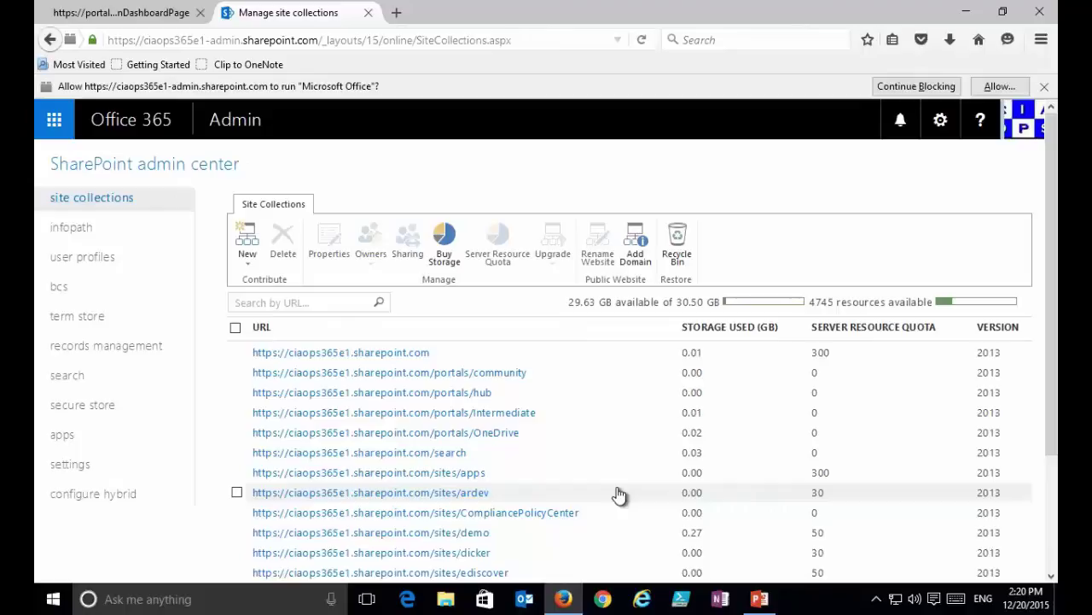
pyautogui.click(426, 355)
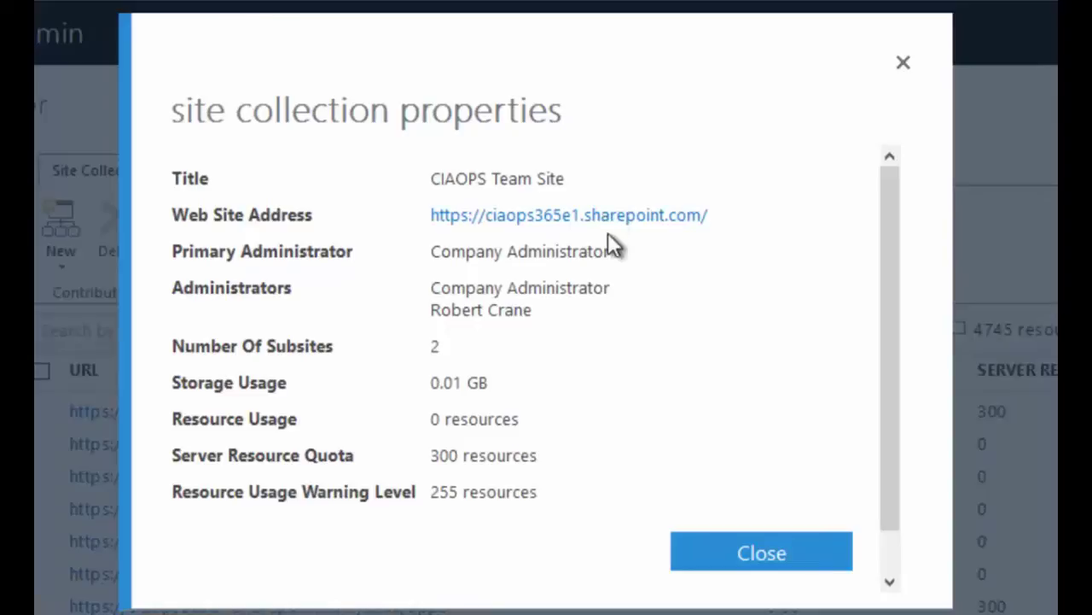
pyautogui.click(903, 64)
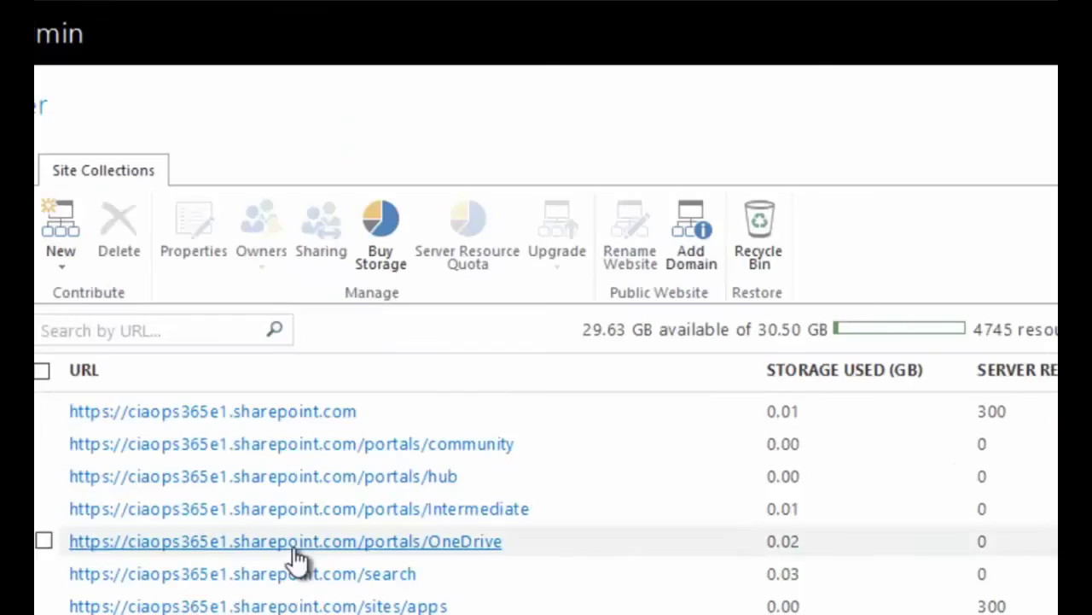
pyautogui.click(336, 444)
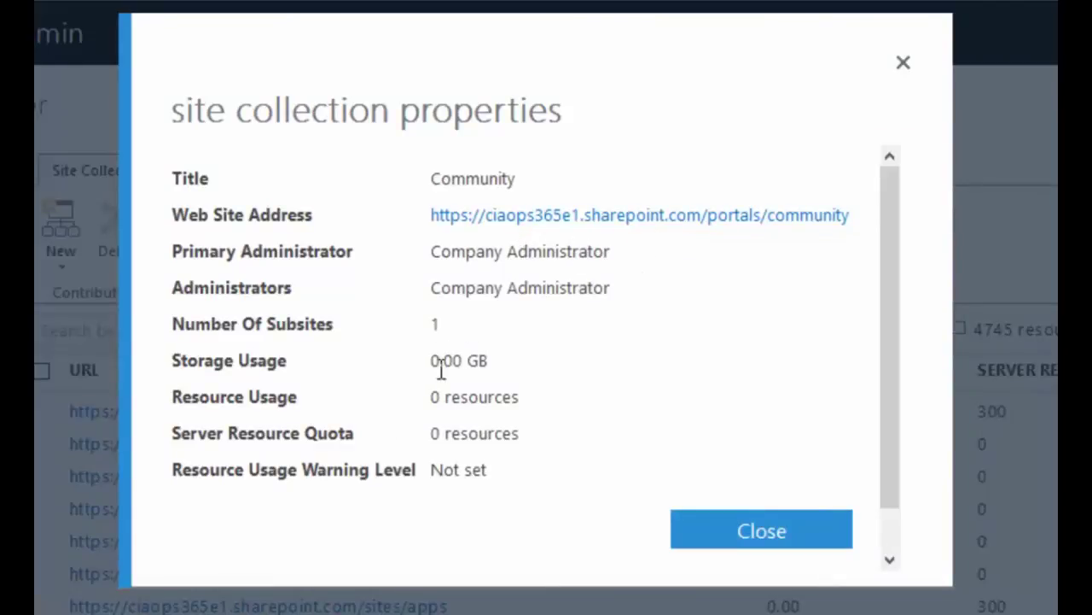
pyautogui.click(764, 530)
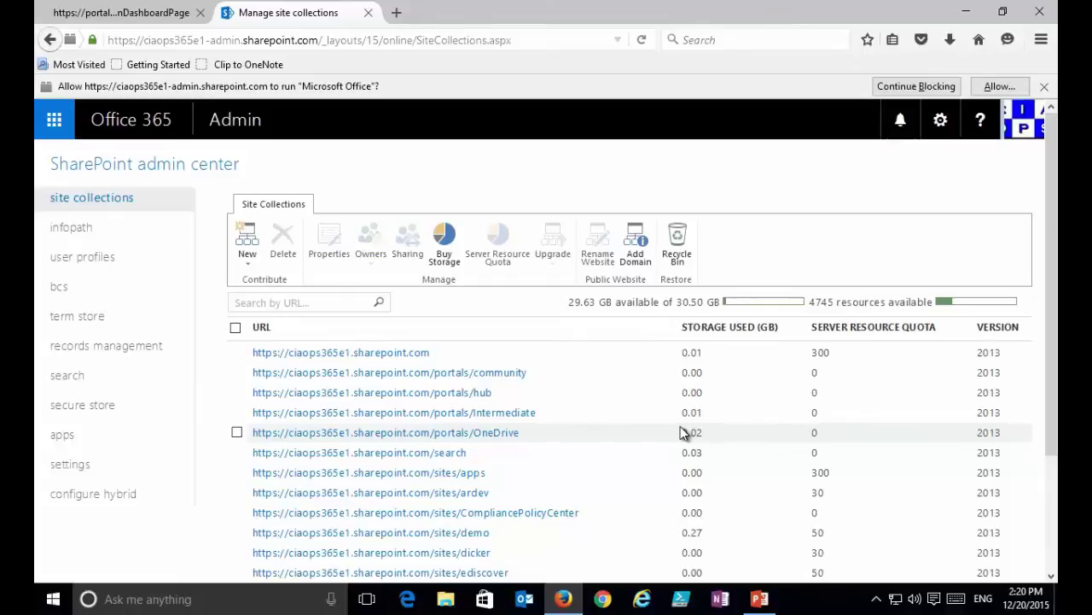
# Check the New site collection options, select the community row, and return to Admin.
pyautogui.click(249, 273)
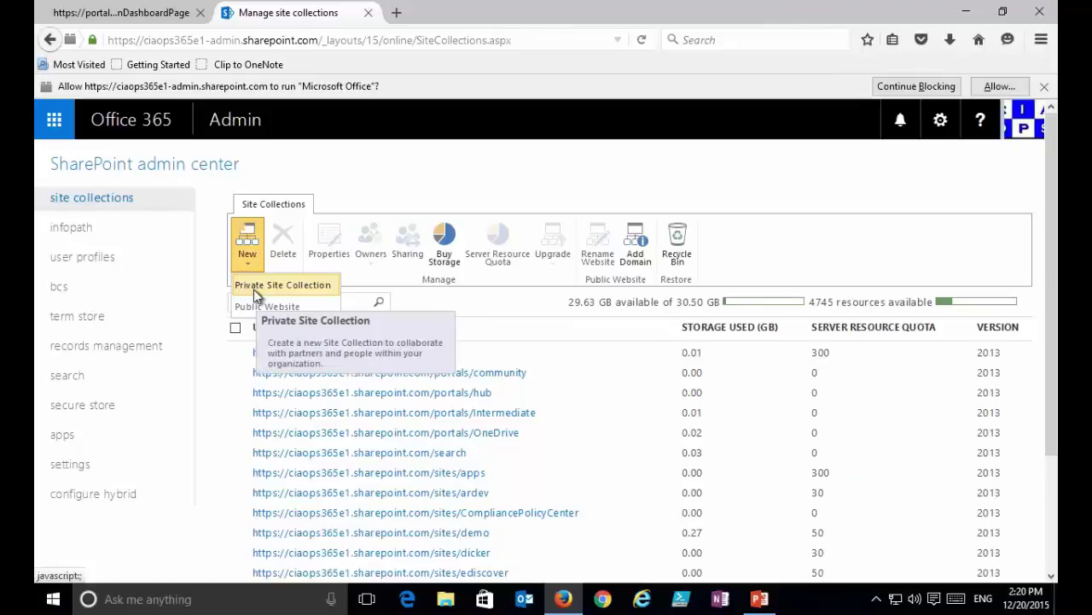
pyautogui.click(483, 355)
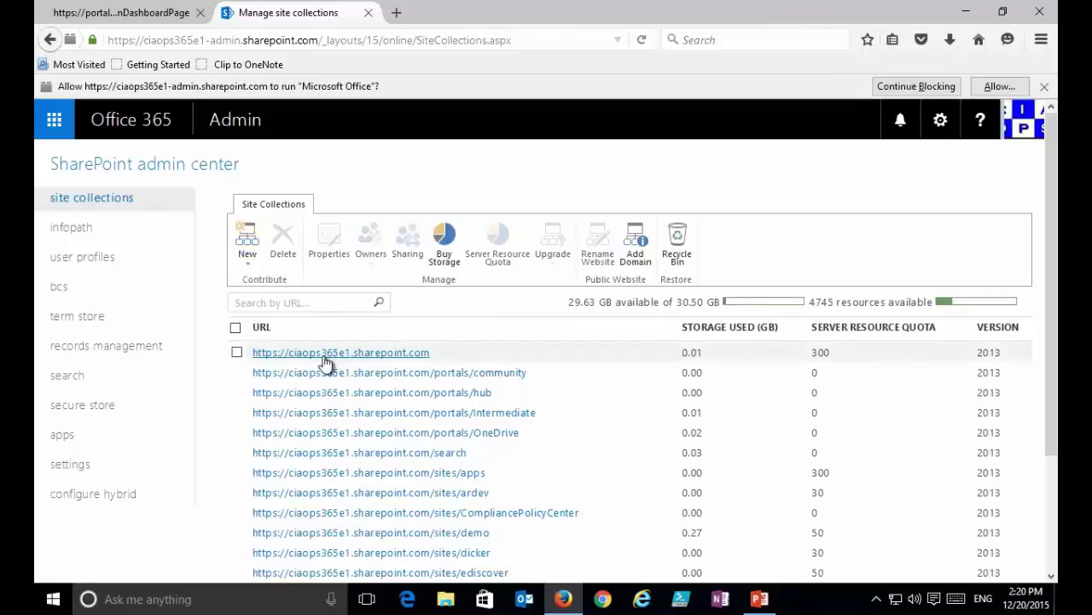
pyautogui.click(237, 373)
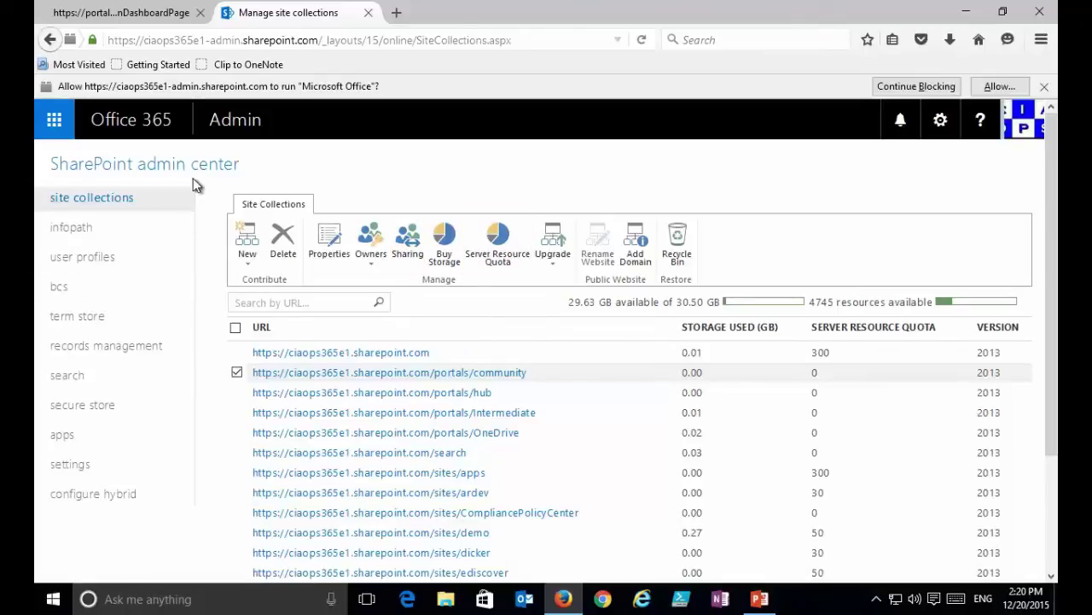
pyautogui.click(232, 125)
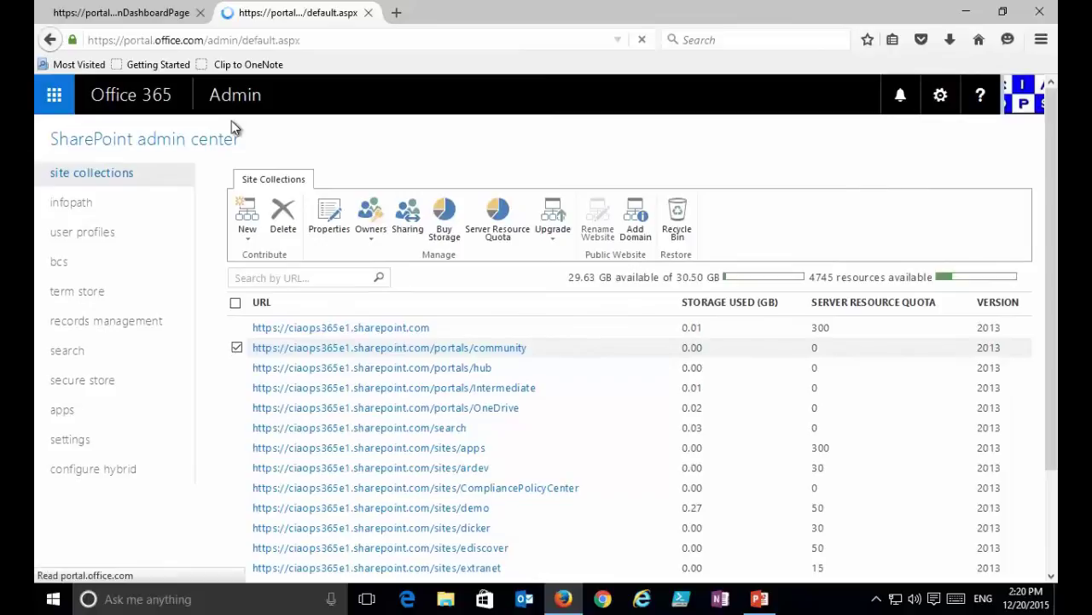
# Choose SharePoint under ADMIN to reach the Office 365 Home page with the Office 2013 offer.
pyautogui.scroll(-3, 205, 517)
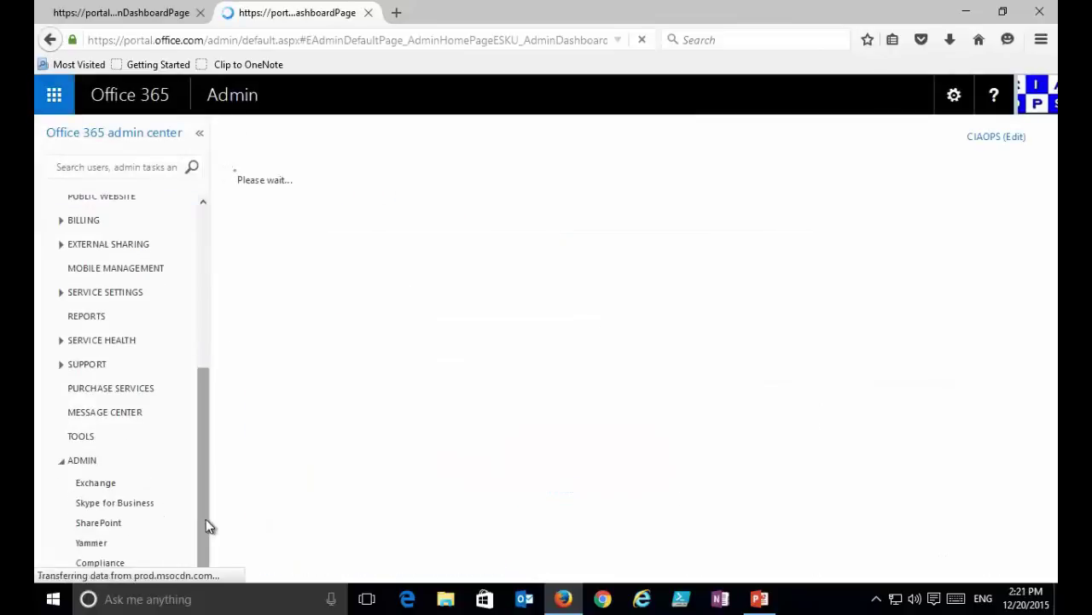
pyautogui.click(127, 523)
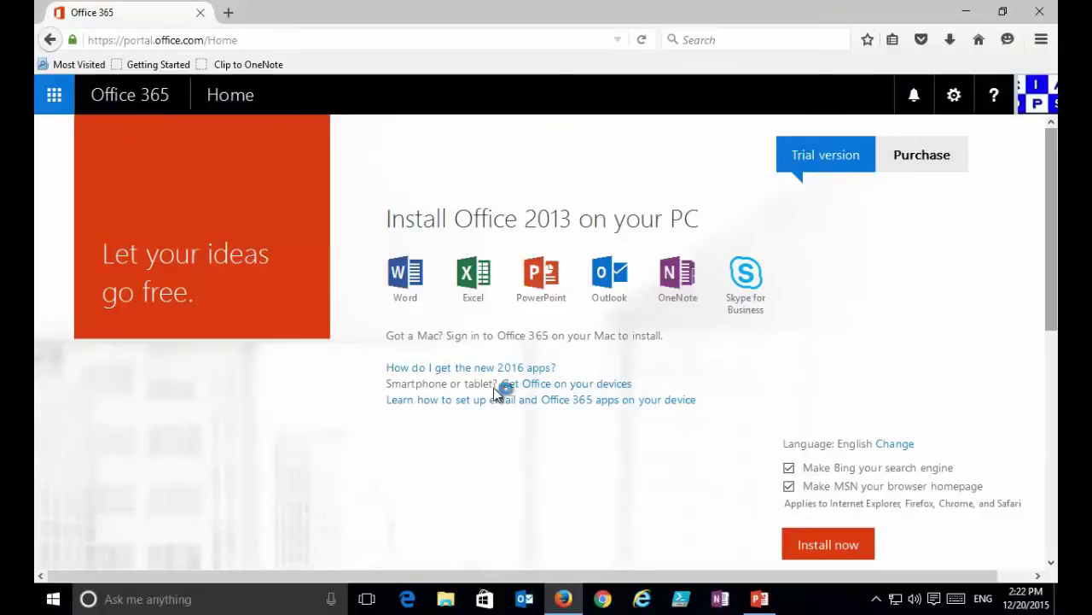
# Go to the Sites page through the Office 365 app launcher.
pyautogui.click(55, 99)
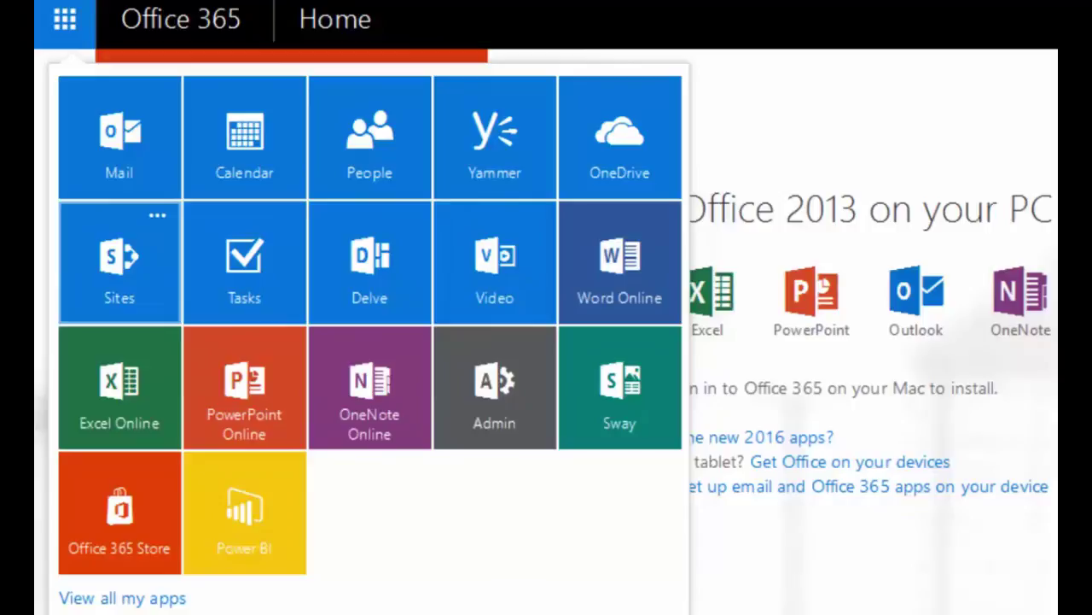
pyautogui.click(134, 279)
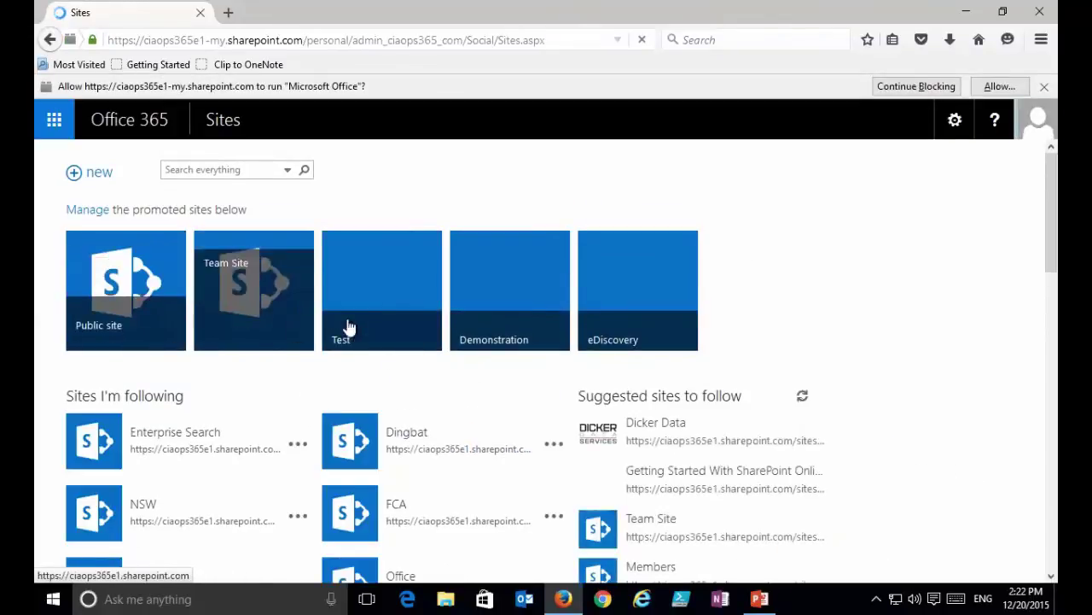
# Open the Demonstration promoted site tile.
pyautogui.click(516, 323)
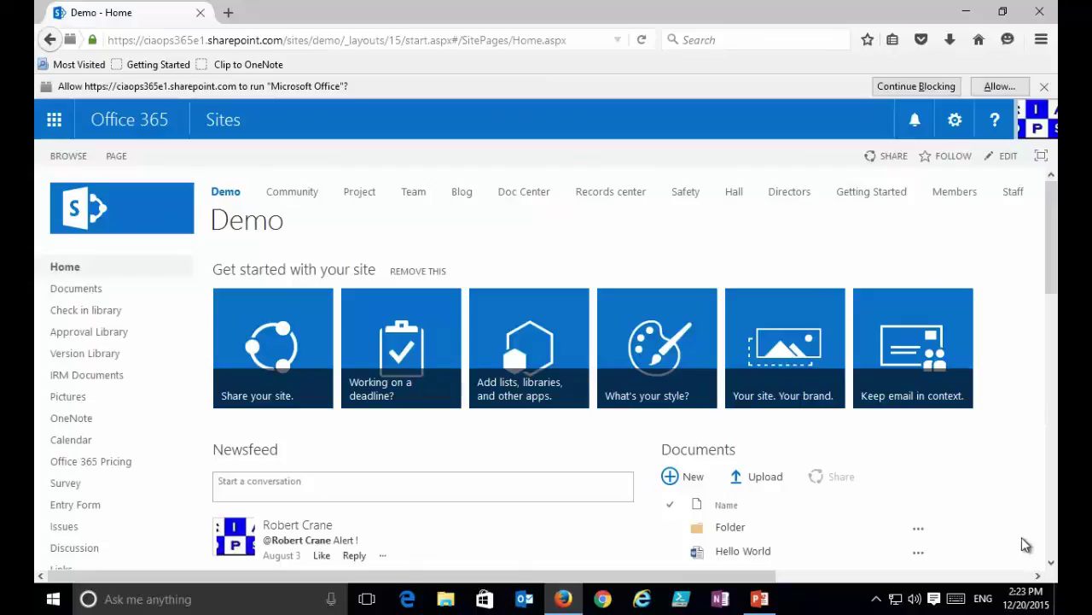
# Scroll down the Demo site and open its Project subsite.
pyautogui.click(1051, 564)
pyautogui.scroll(-6, 1051, 565)
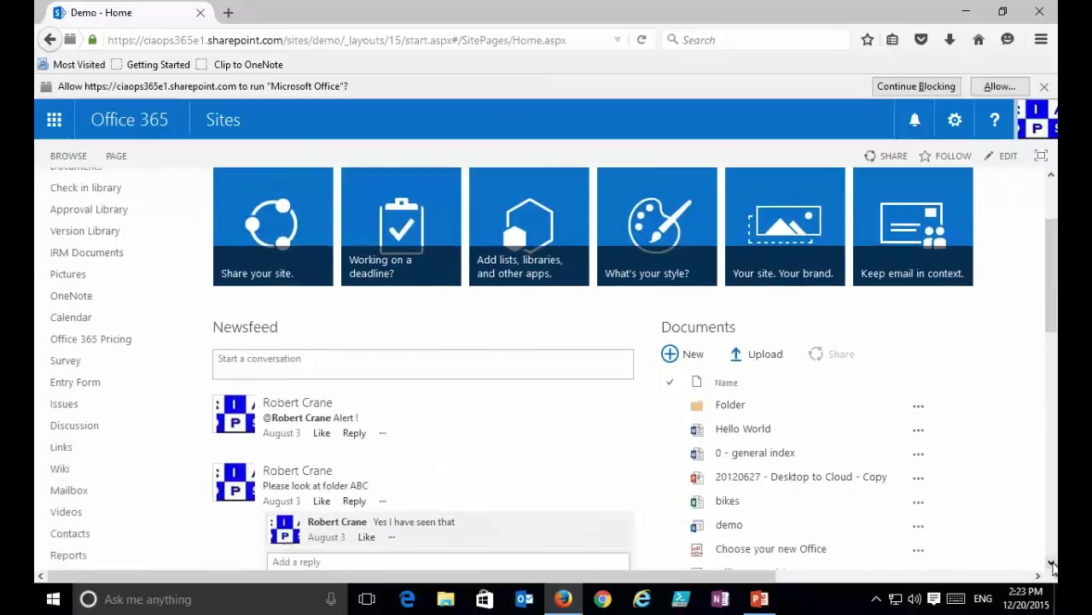
pyautogui.click(1052, 564)
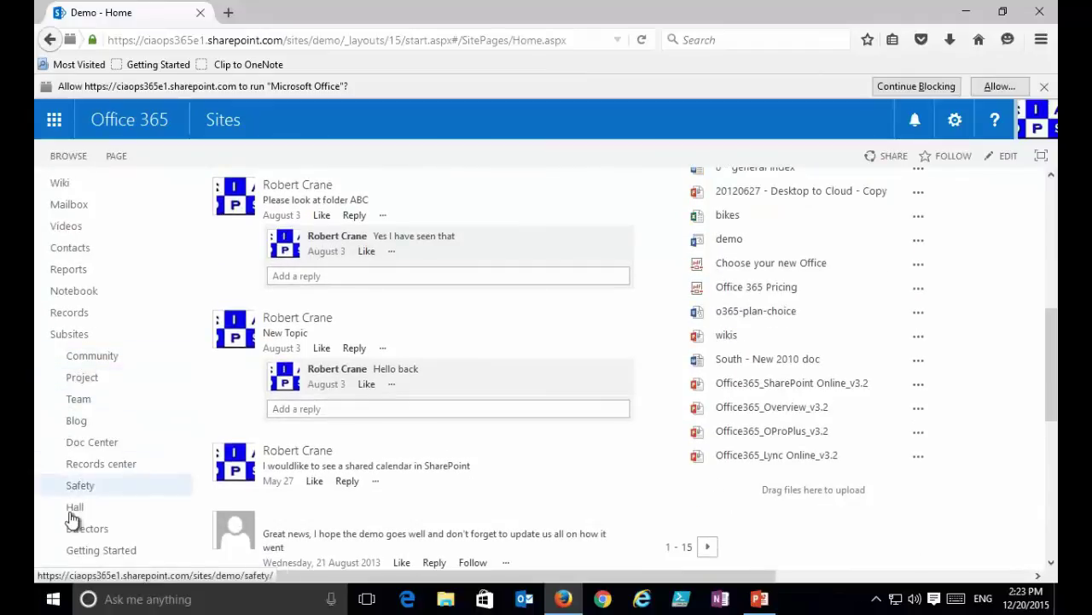
pyautogui.click(83, 384)
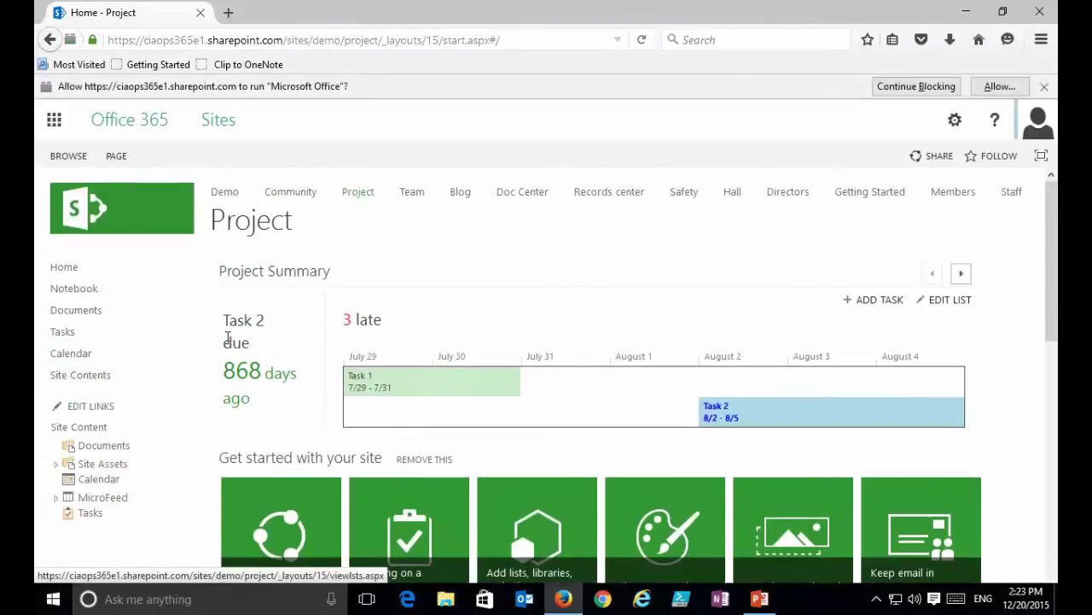
# Go back to Demo, revisit the Project subsite, then return to the Demo home page.
pyautogui.click(237, 195)
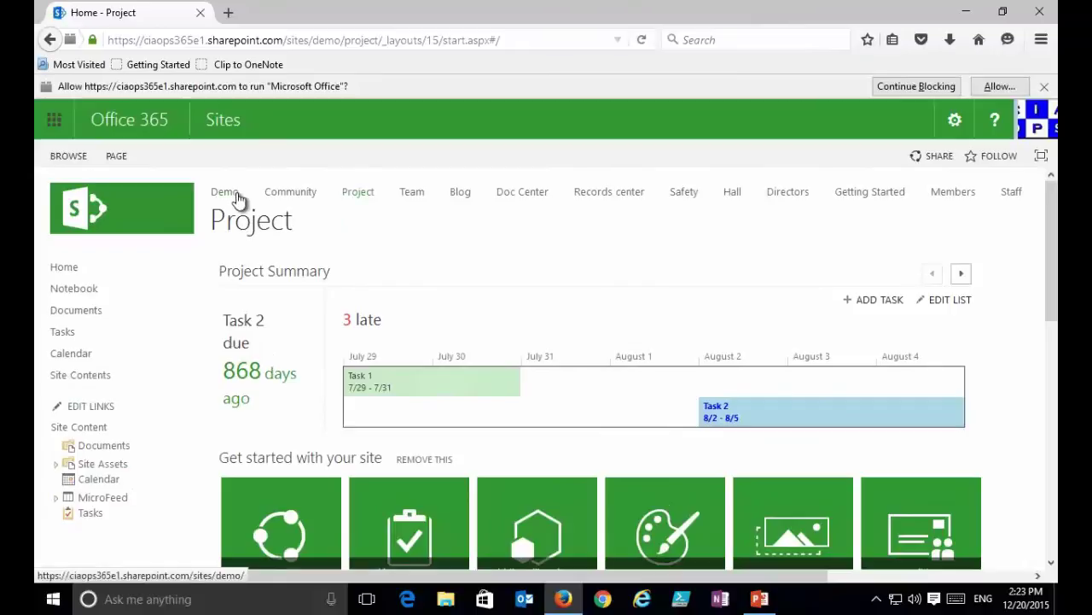
pyautogui.click(240, 198)
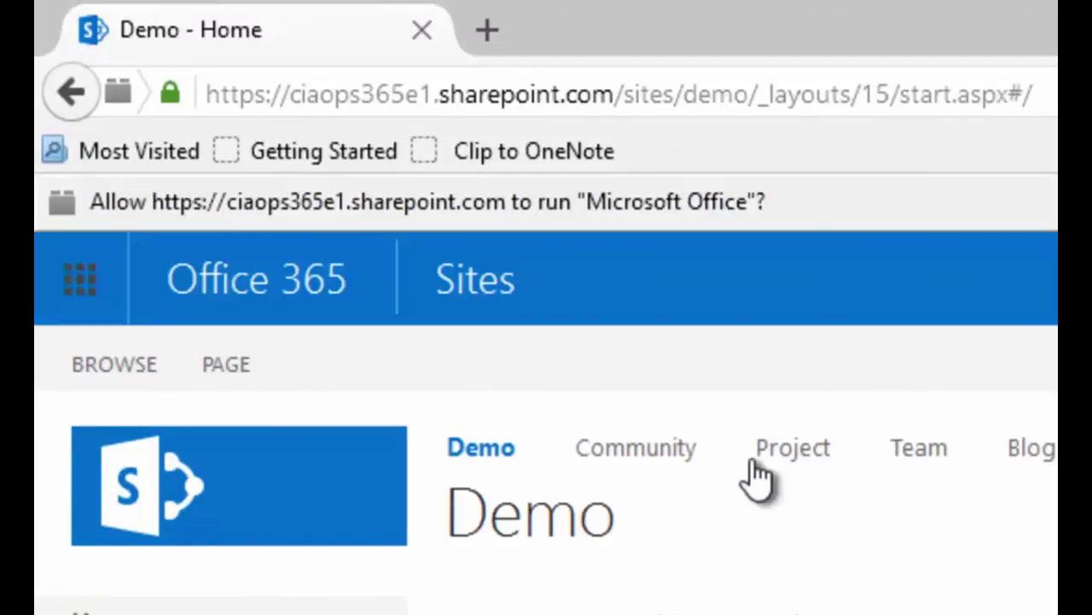
pyautogui.click(791, 454)
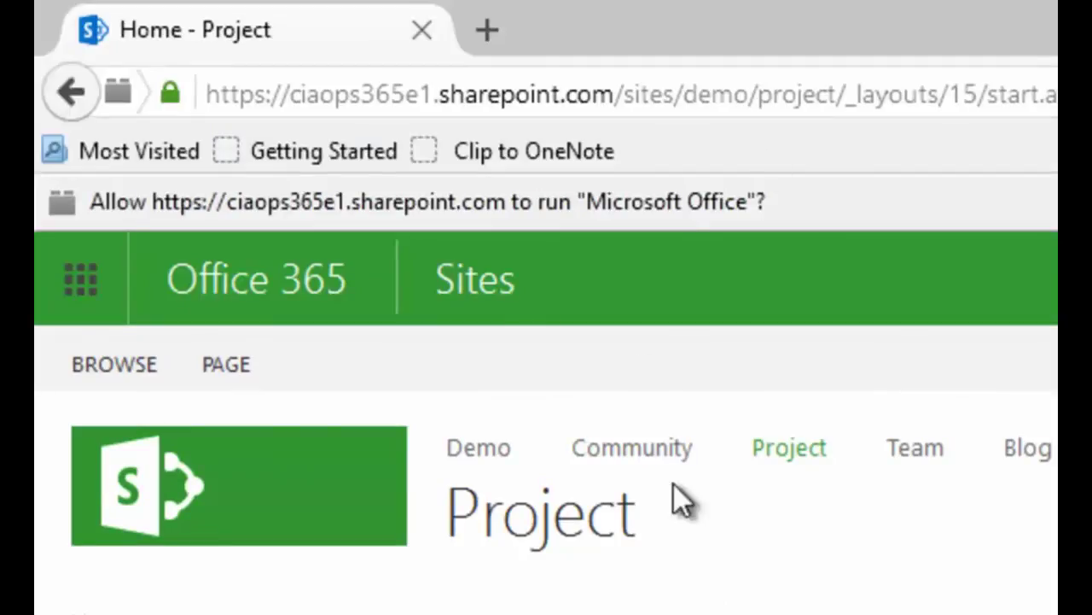
pyautogui.click(485, 465)
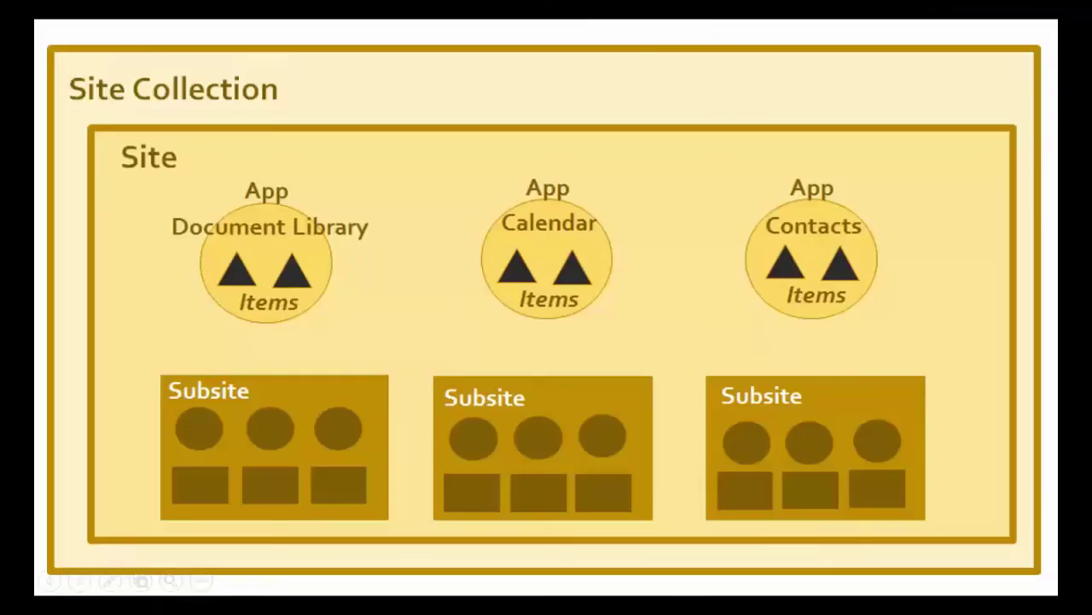
pyautogui.click(475, 281)
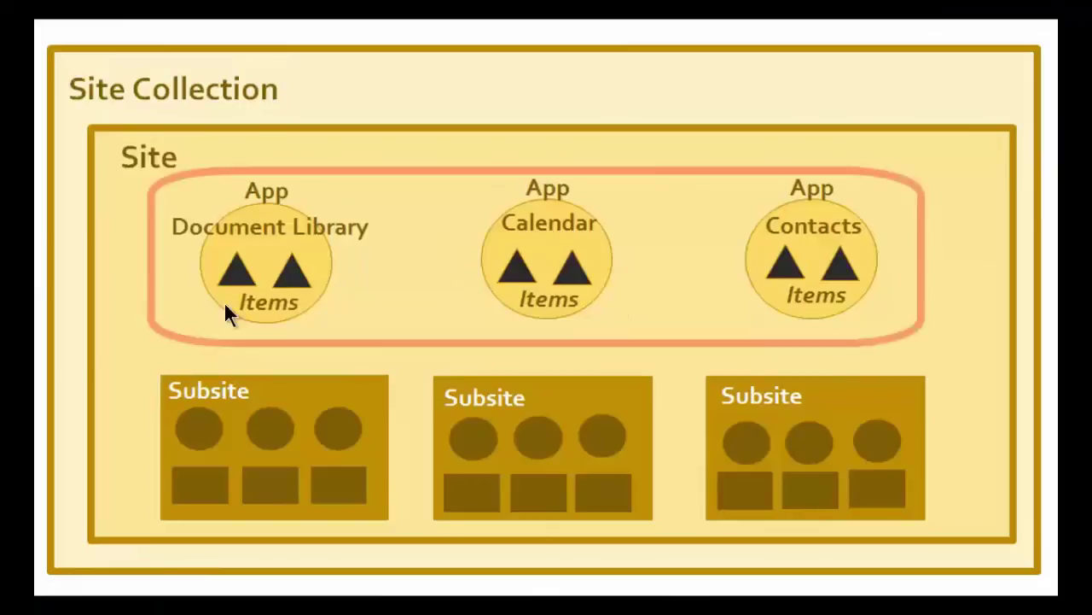
pyautogui.click(38, 276)
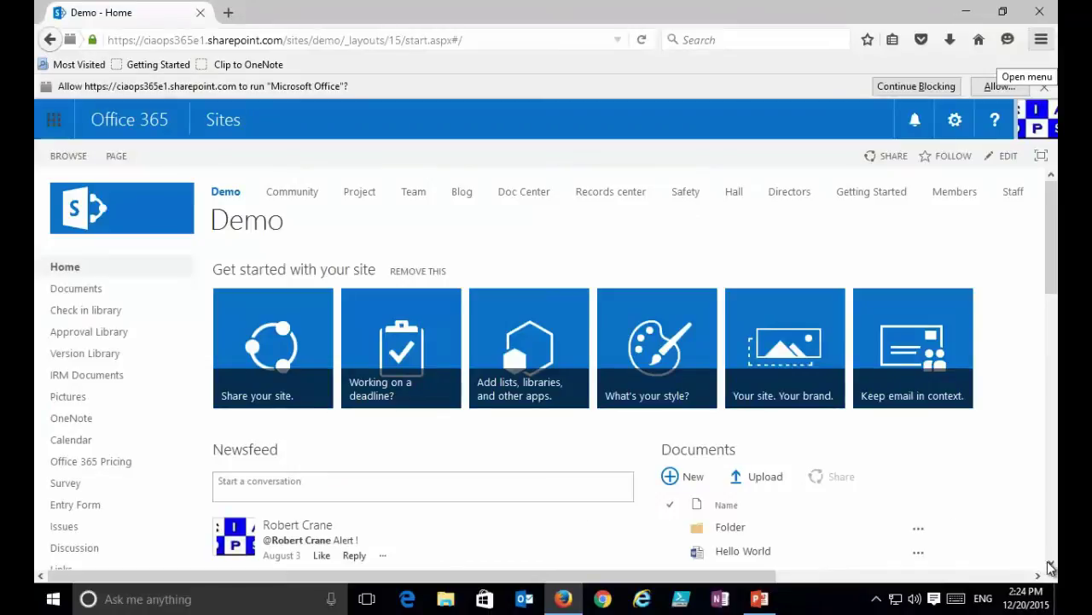
# Open Site Contents from the Quick Launch and browse its apps and Subsites list.
pyautogui.scroll(-2, 1053, 566)
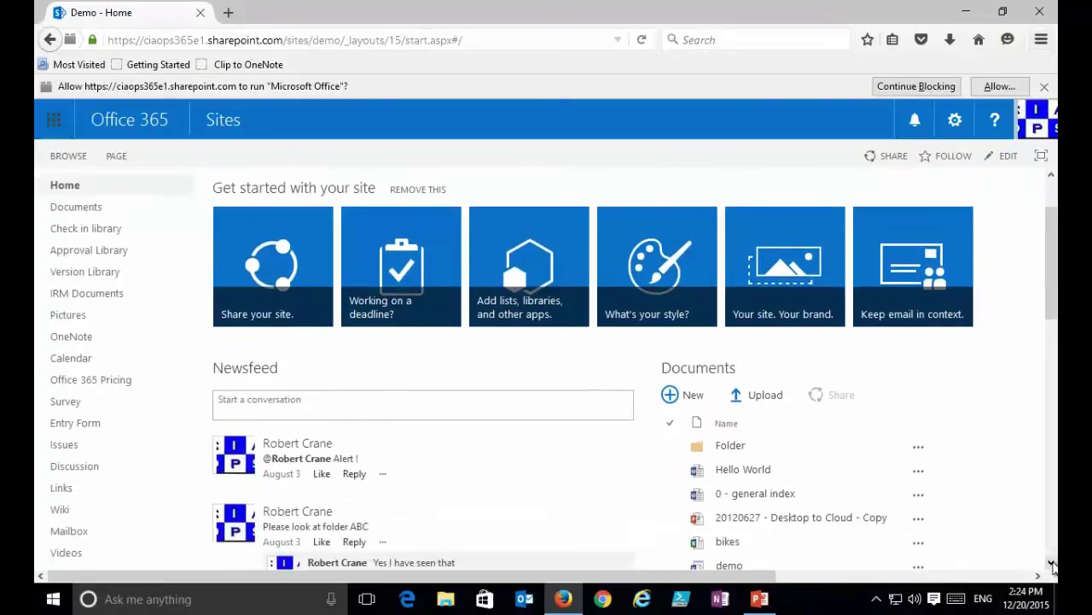
pyautogui.scroll(-5, 1053, 566)
pyautogui.scroll(-5, 1053, 566)
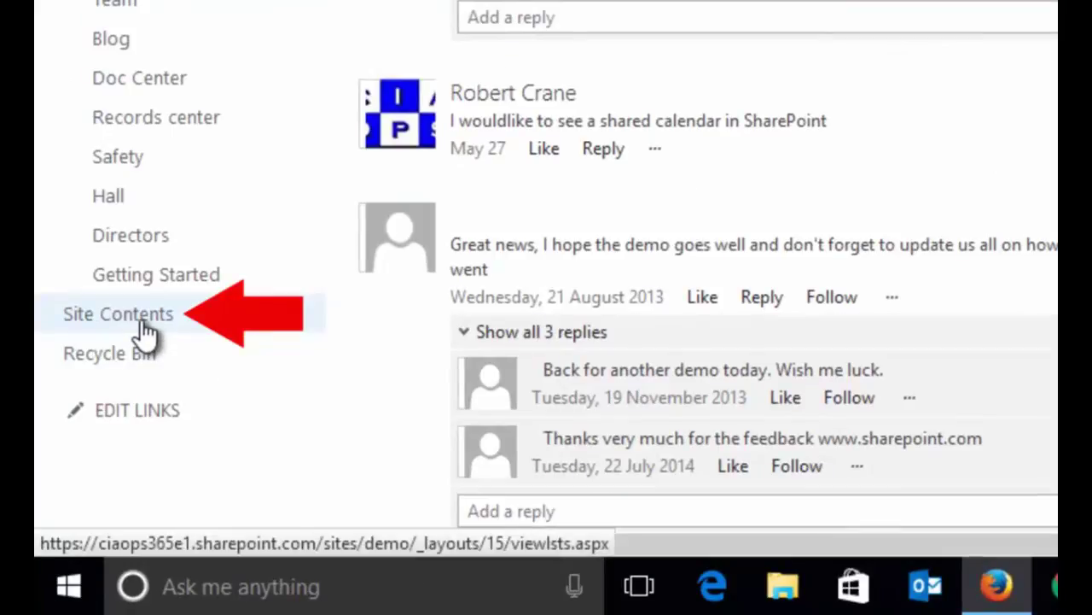
pyautogui.click(144, 324)
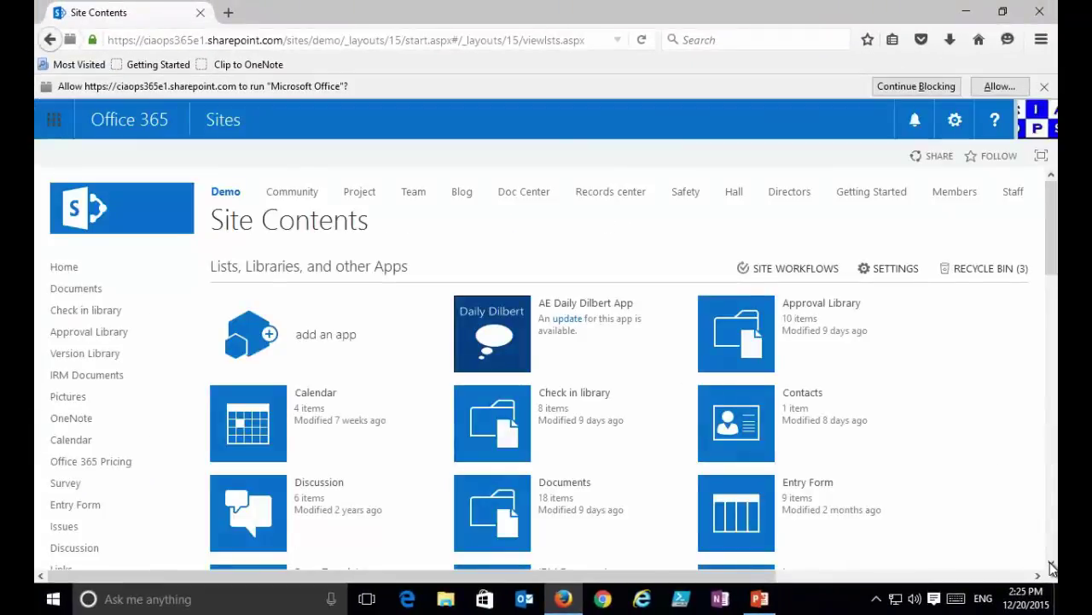
pyautogui.scroll(-2, 1052, 569)
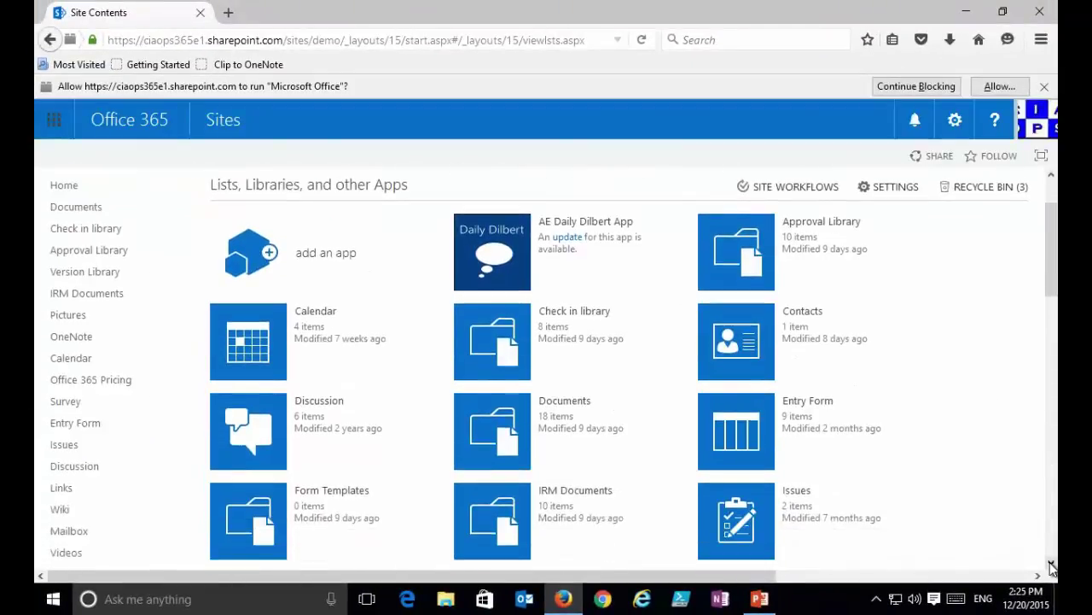
pyautogui.scroll(-1, 1052, 568)
pyautogui.scroll(-1, 1052, 568)
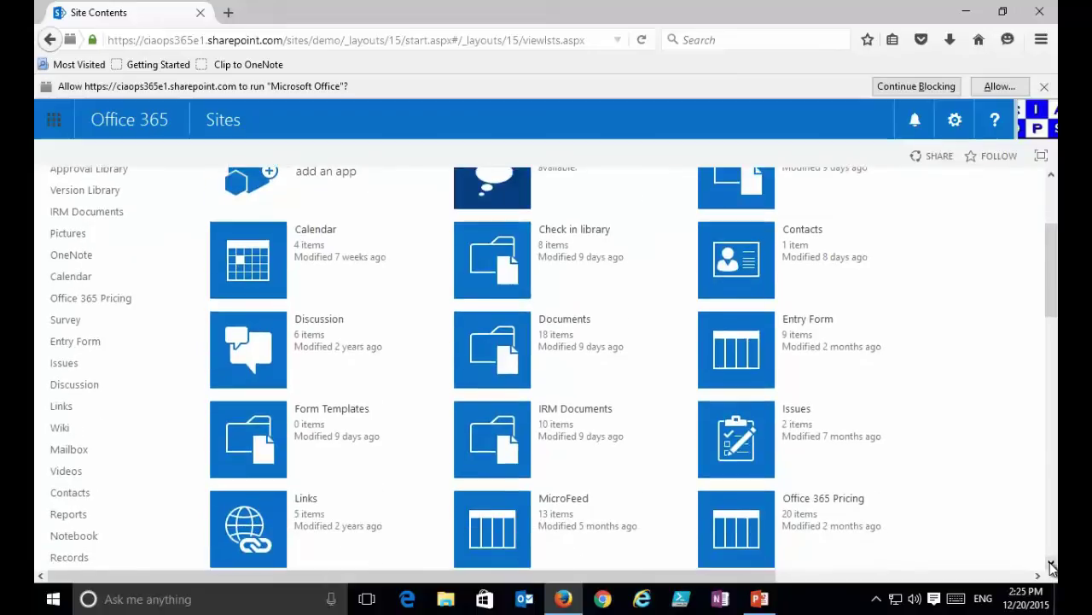
pyautogui.scroll(-2, 1053, 569)
pyautogui.scroll(-13, 1053, 569)
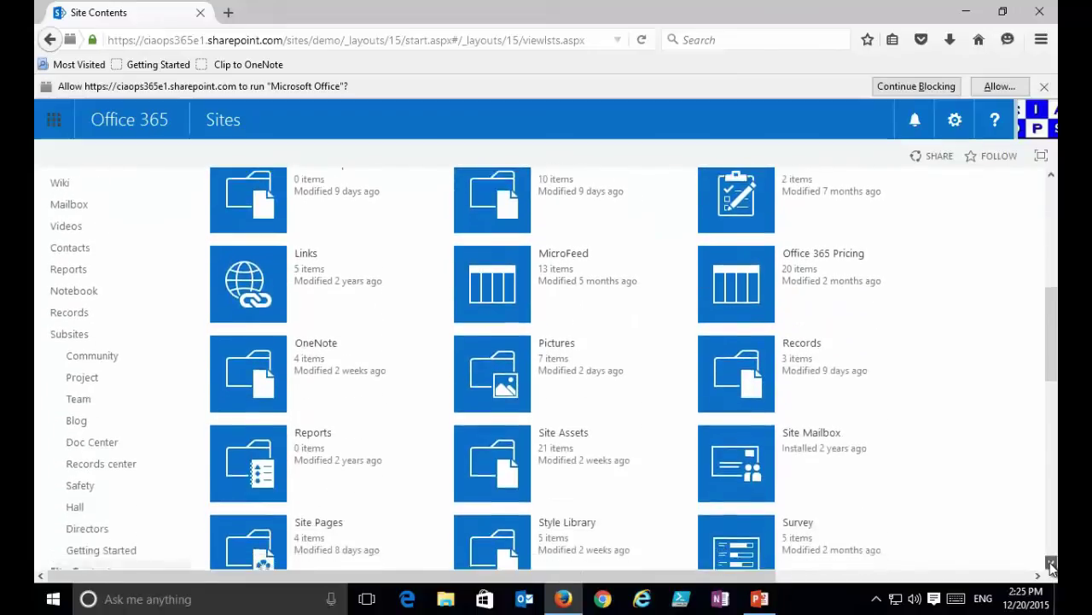
pyautogui.scroll(-6, 1053, 569)
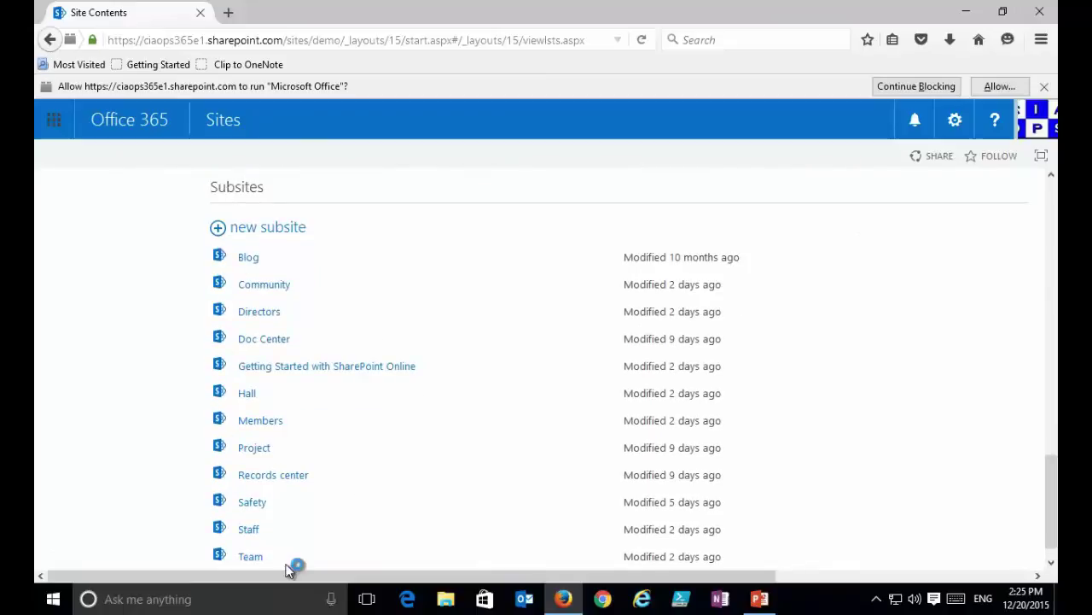
pyautogui.moveTo(1048, 524); pyautogui.dragTo(1051, 247)
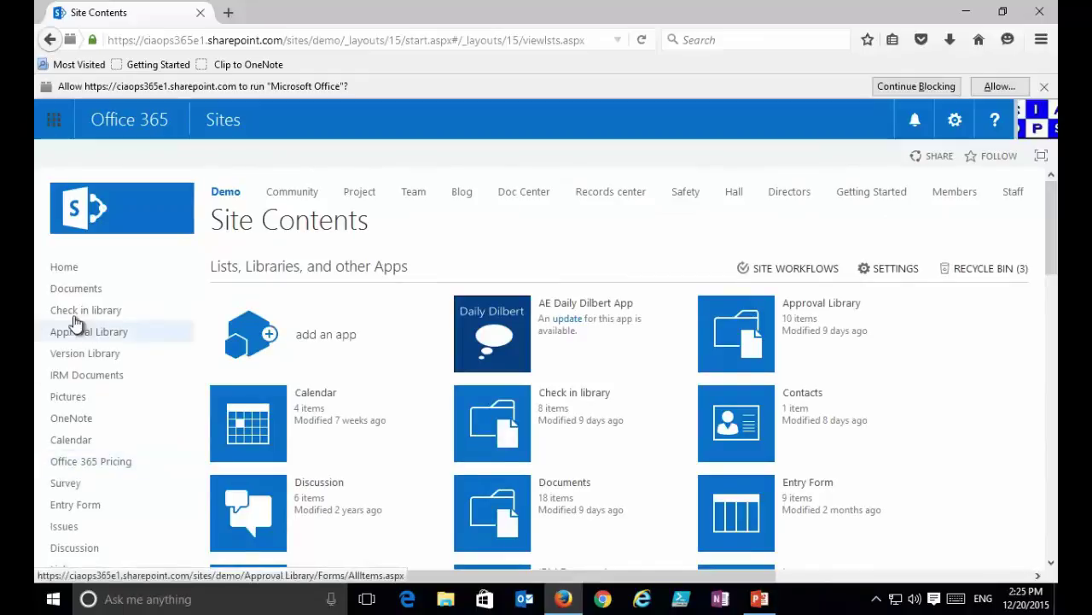
# Preview the 0 - general index document in Word Online, then return to the library.
pyautogui.click(77, 289)
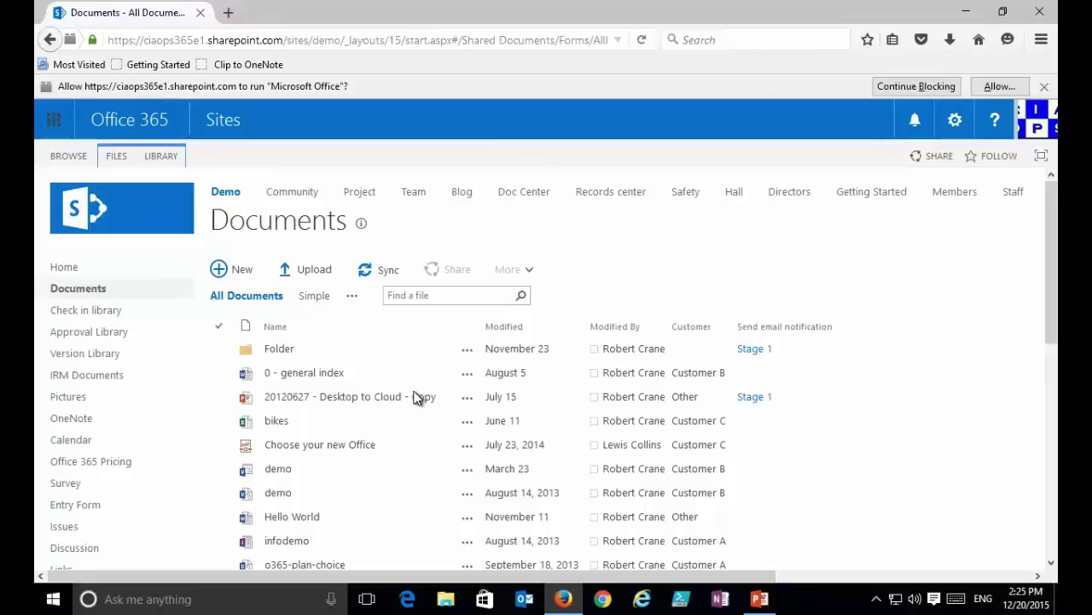
pyautogui.click(295, 373)
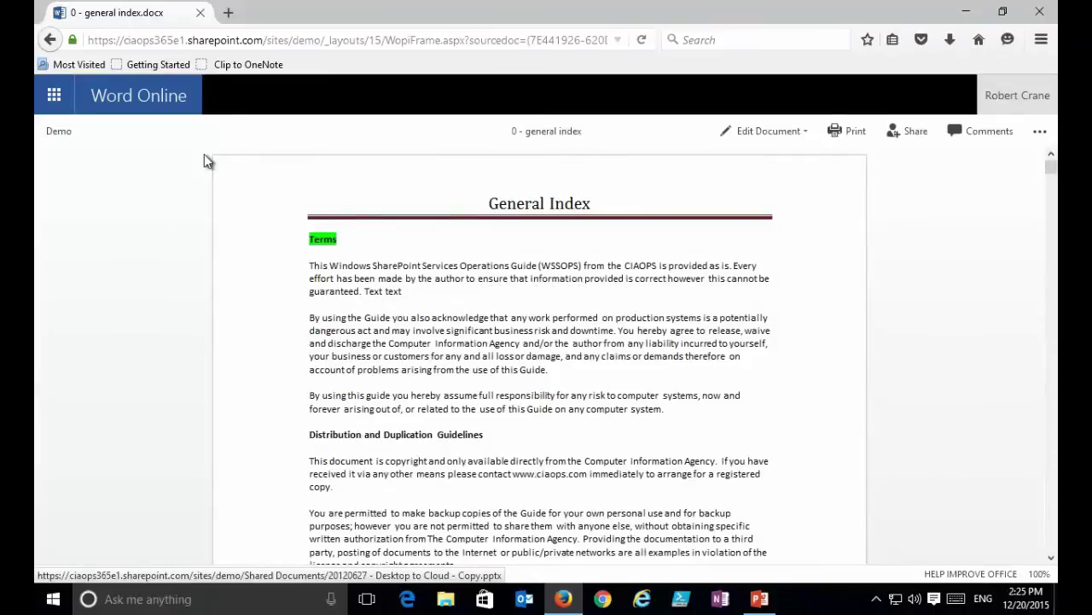
pyautogui.click(53, 135)
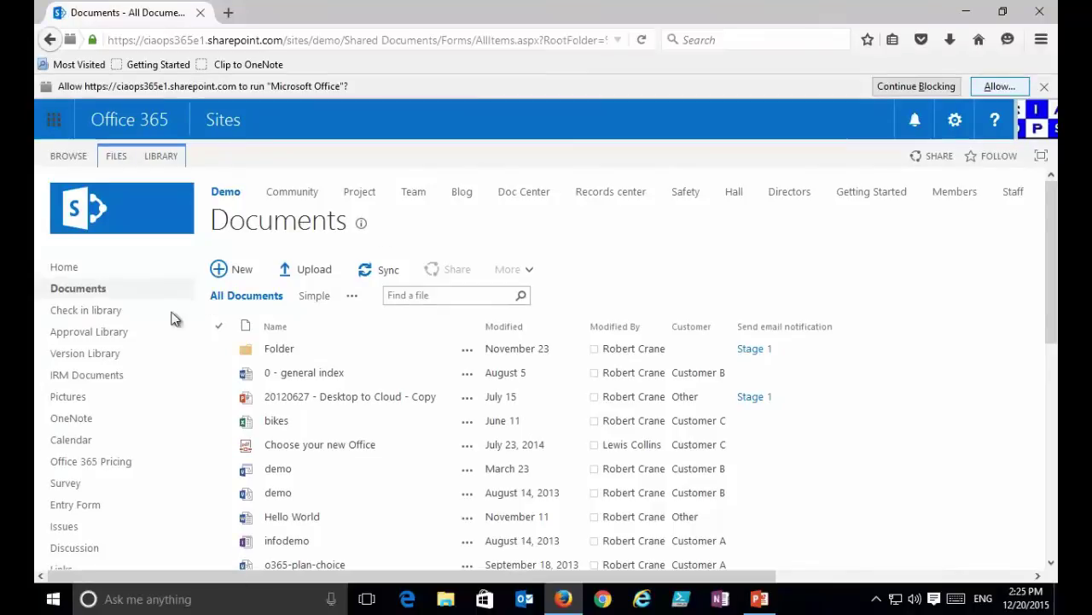
# Open the Calendar and add a new event on 8 December 2015.
pyautogui.click(61, 441)
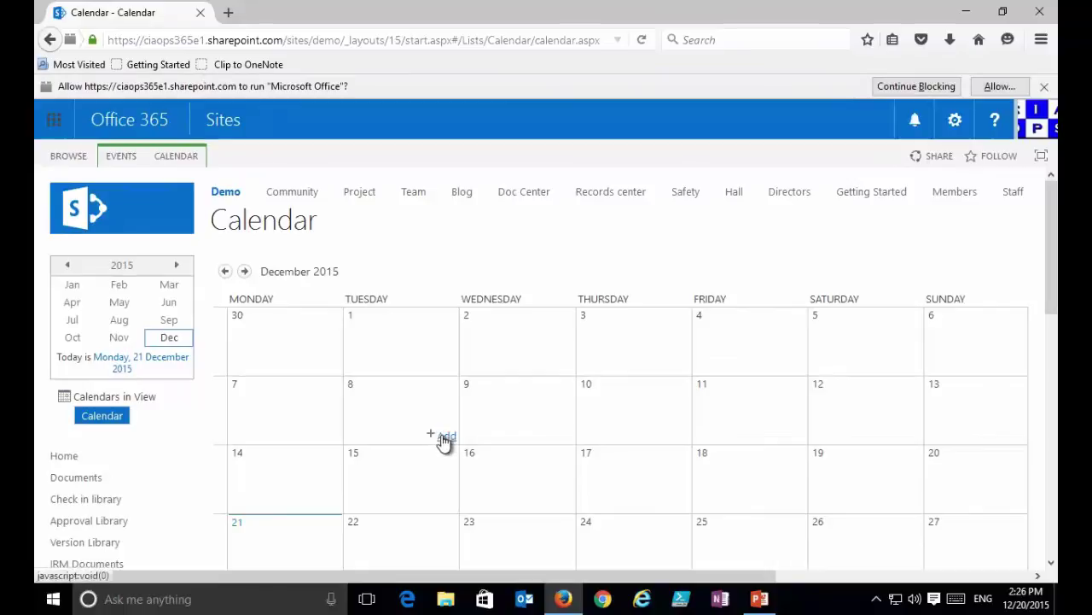
pyautogui.click(443, 435)
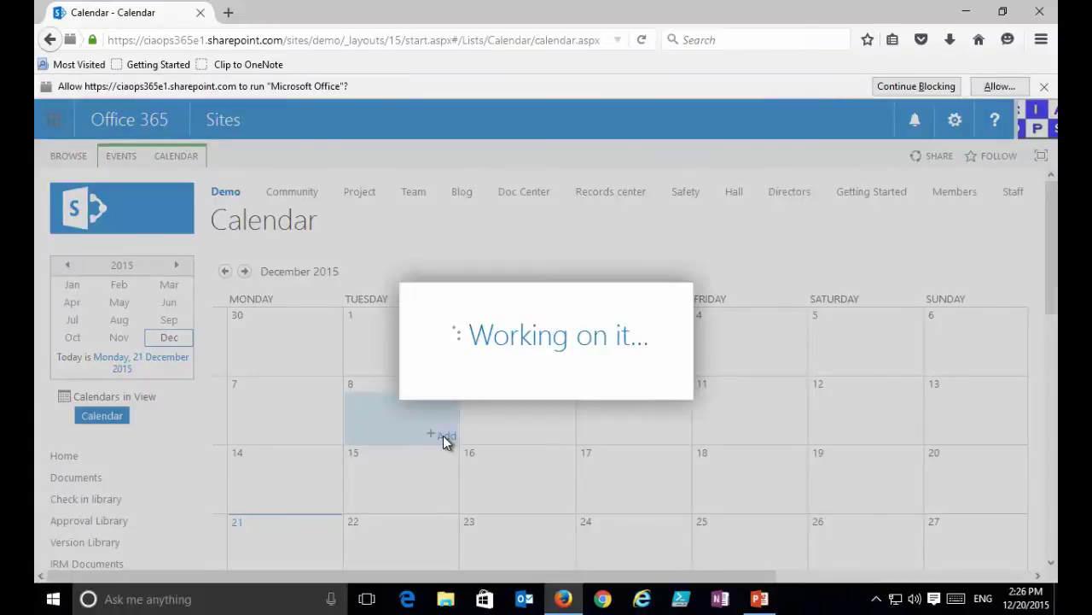